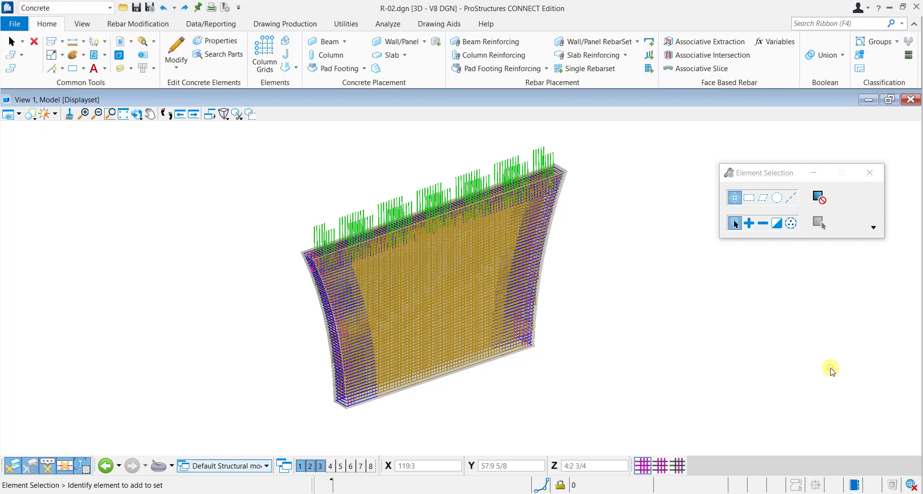
# Set the REBAR_AUTOLABEL_LIB configuration variable to DefaultLabels.dgnlib at User level.
pyautogui.click(800, 23)
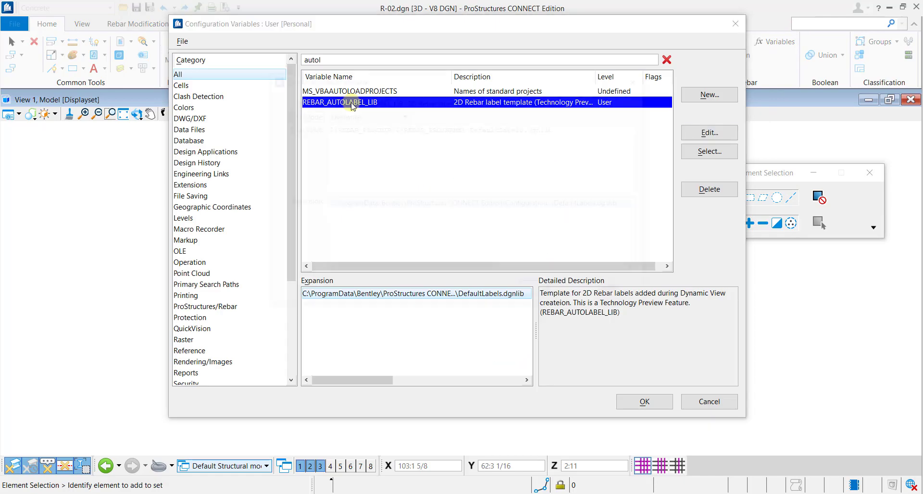
pyautogui.doubleClick(351, 101)
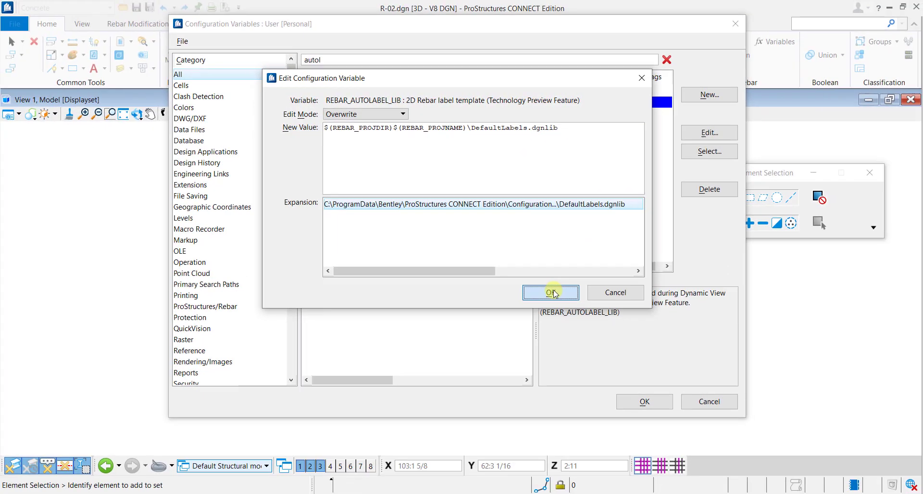
pyautogui.click(582, 341)
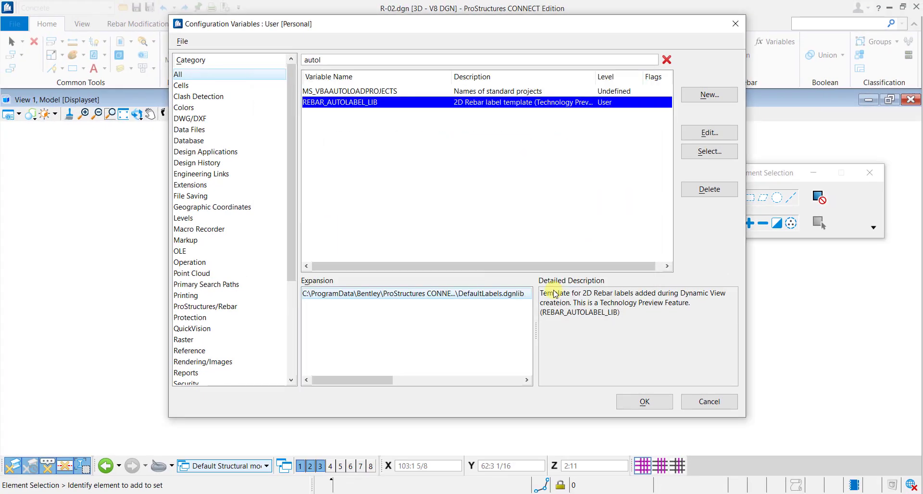
pyautogui.click(635, 399)
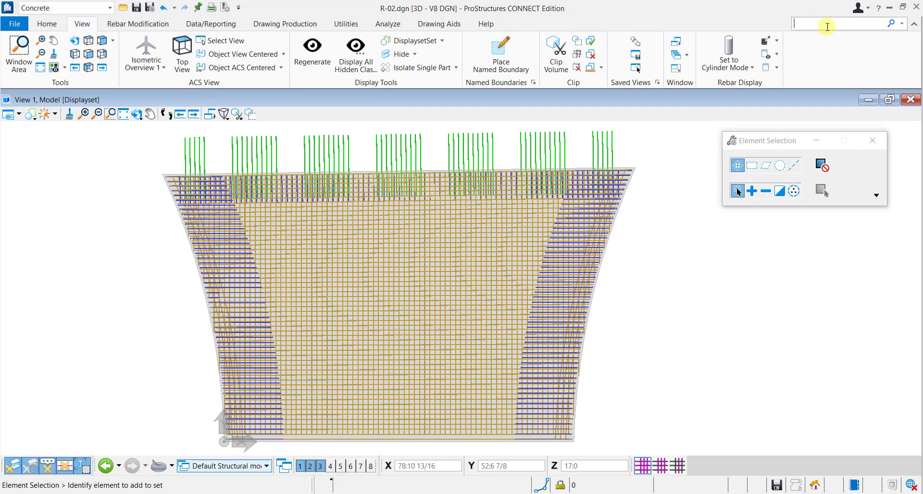
# Open the Named Boundaries manager and move its list out of the way.
pyautogui.click(827, 24)
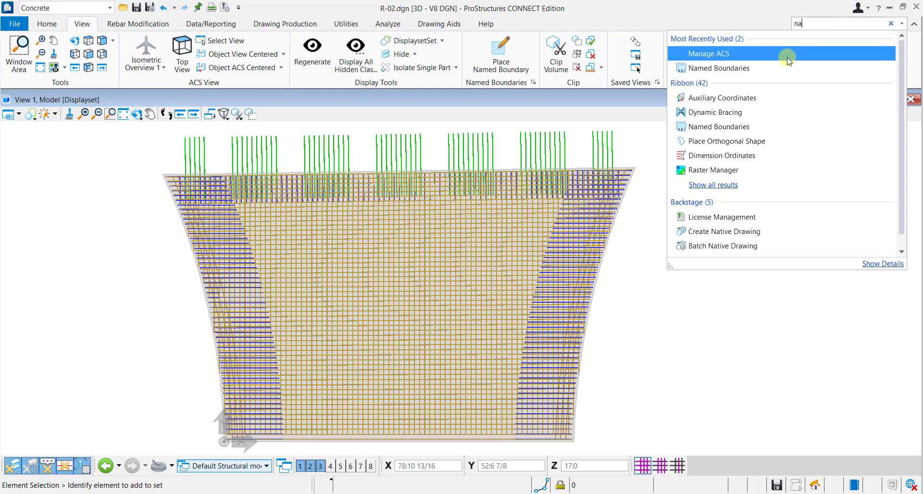
pyautogui.click(762, 67)
pyautogui.moveTo(144, 285); pyautogui.dragTo(755, 230)
# Place a rectangular 'Pier Elevation' named boundary enclosing the whole pier.
pyautogui.click(643, 249)
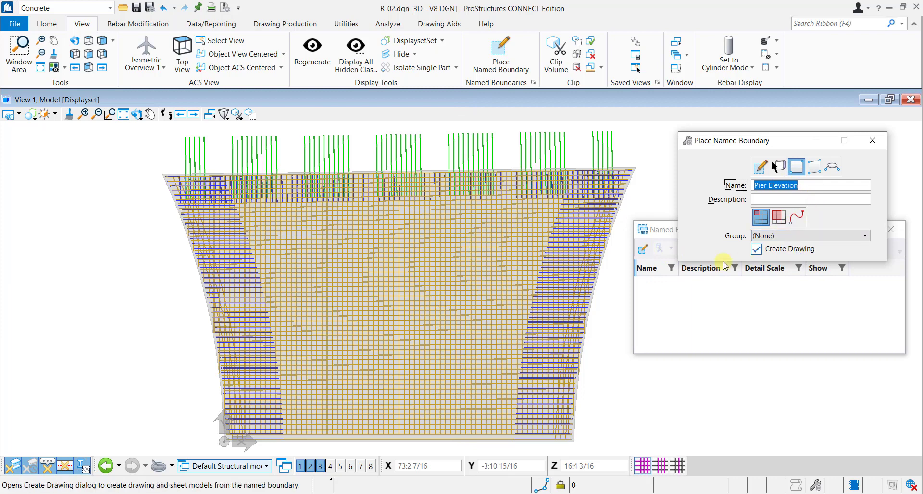
pyautogui.scroll(-2, 344, 274)
pyautogui.click(219, 182)
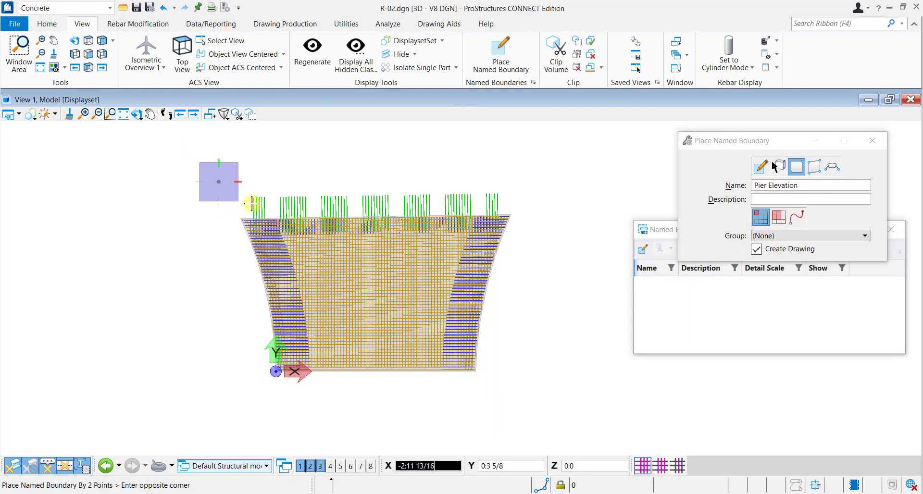
pyautogui.click(532, 388)
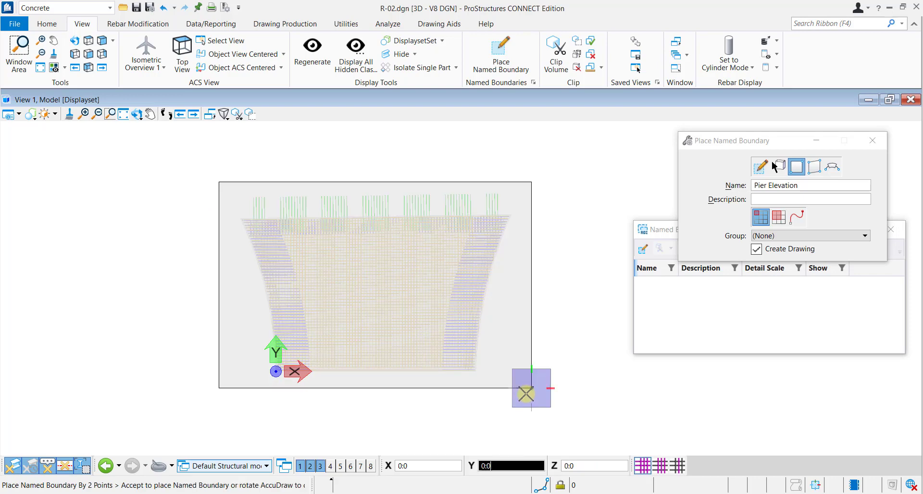
pyautogui.click(668, 201)
# Create the Pier Elevation drawing and sheet from the Concrete_Elevation_Imperial seed at 1/4"=1'-0".
pyautogui.click(666, 206)
pyautogui.click(663, 229)
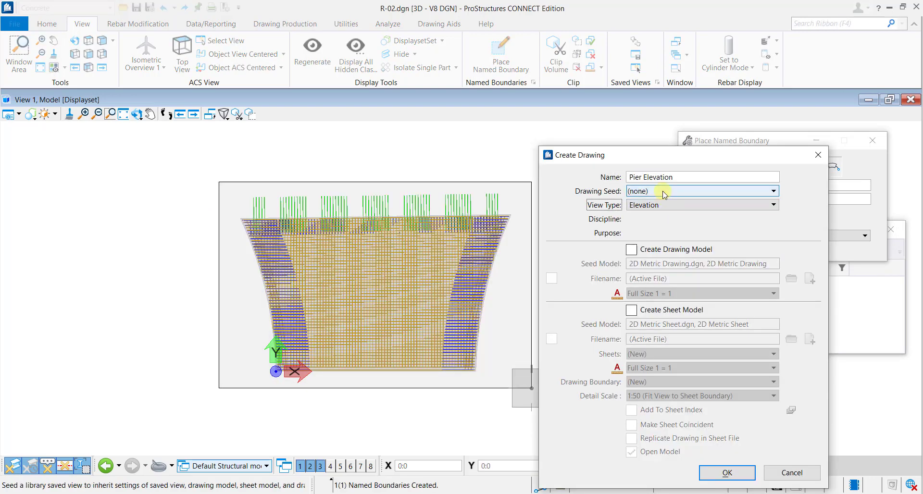
pyautogui.click(663, 191)
pyautogui.click(667, 229)
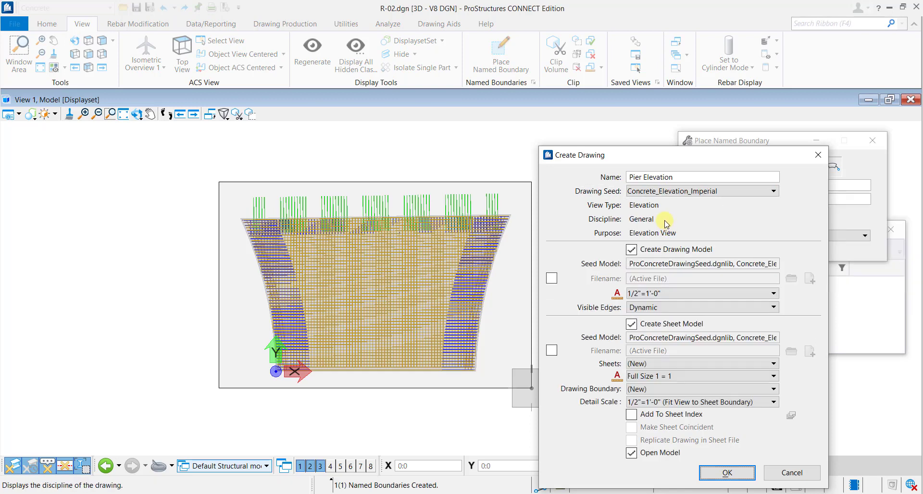
pyautogui.scroll(-2, 667, 293)
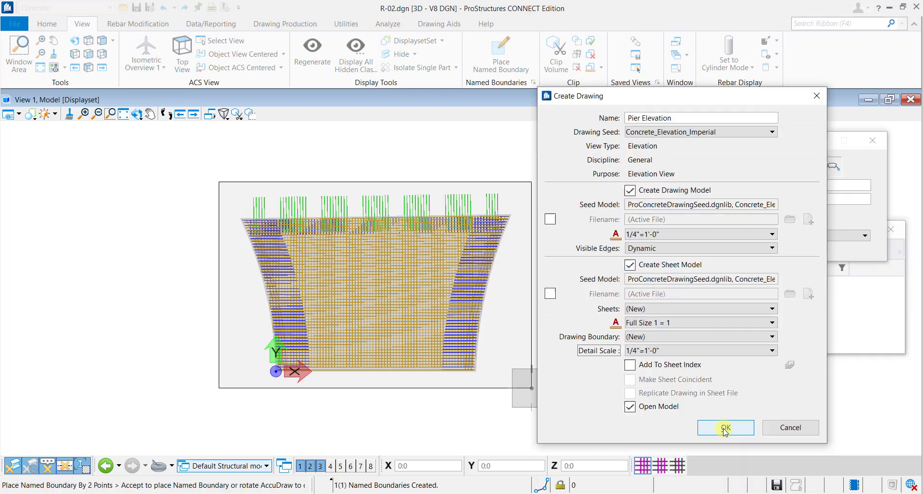
pyautogui.click(726, 428)
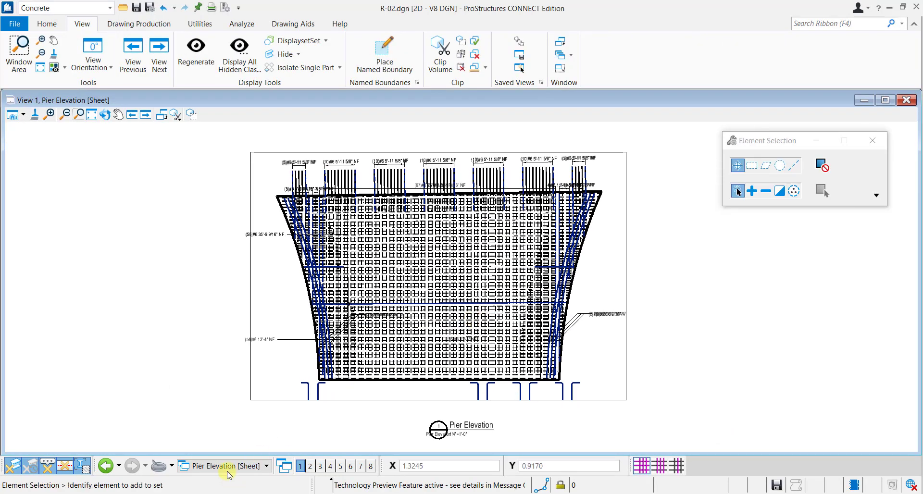
# Switch to the Pier Elevation Views drawing model and fit the whole drawing.
pyautogui.click(228, 467)
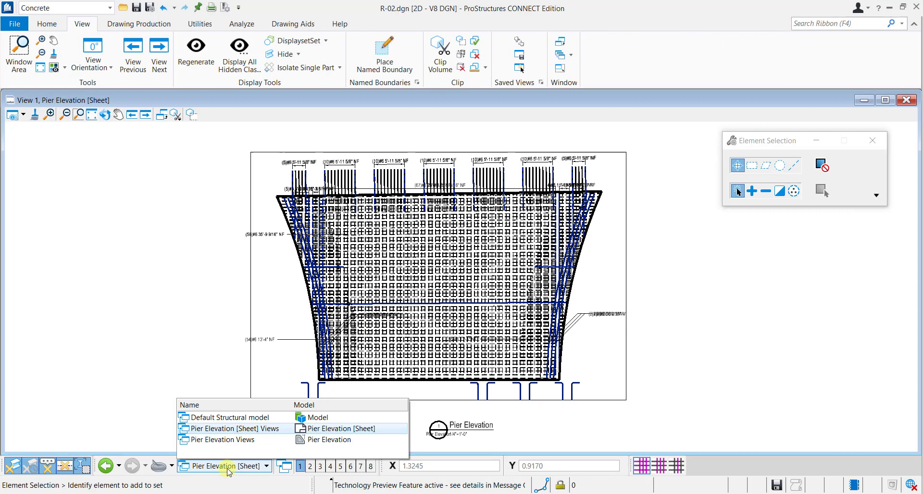
pyautogui.click(231, 441)
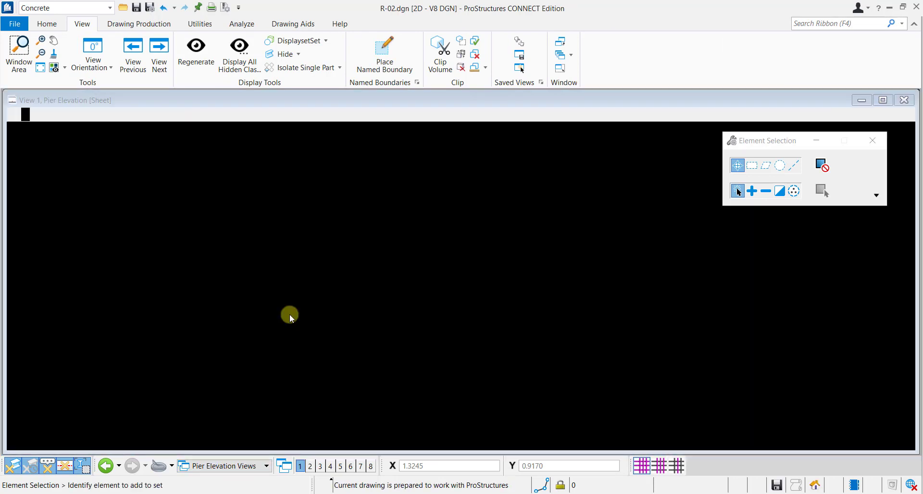
pyautogui.click(130, 114)
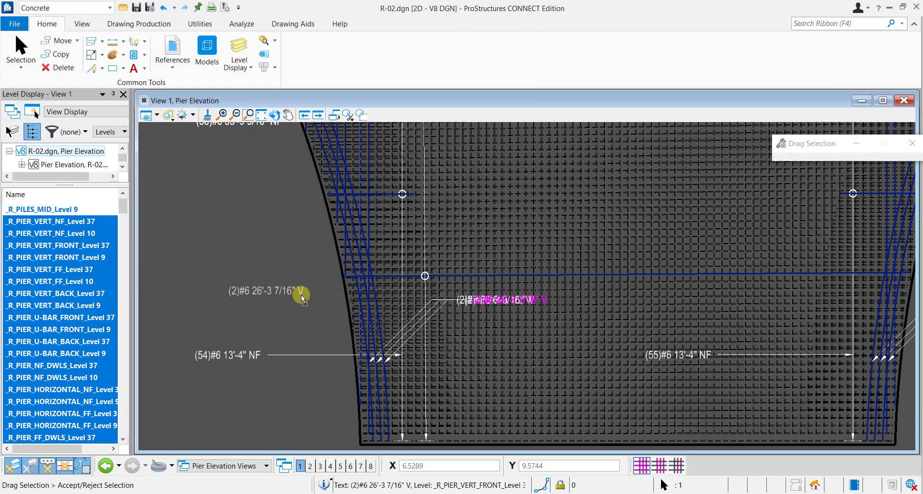
# Separate the 26'-3 1/2" and 26'-3 9/16" V labels and raise the (54)#6 13'-4" NF label.
pyautogui.moveTo(427, 302); pyautogui.dragTo(294, 321)
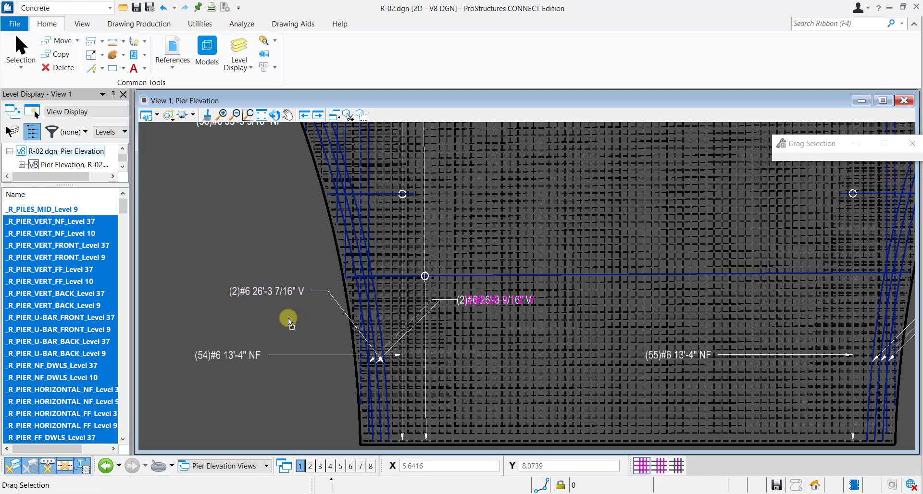
pyautogui.moveTo(416, 311); pyautogui.dragTo(257, 345)
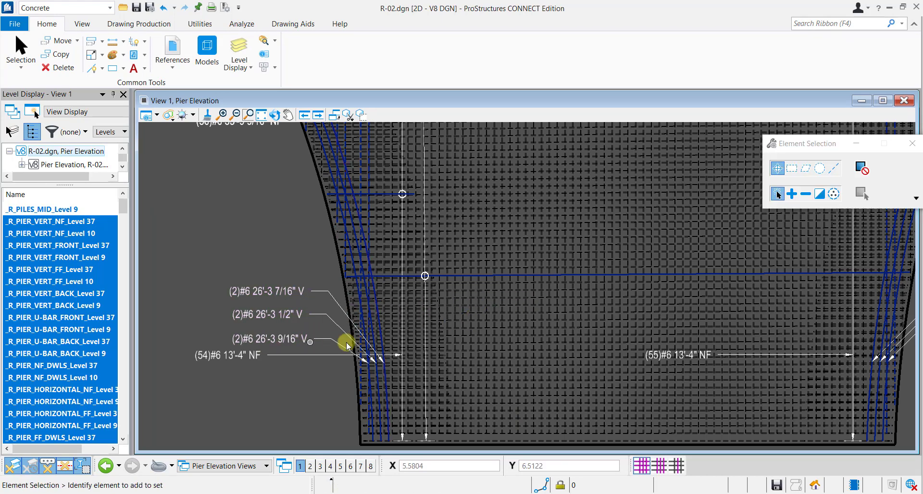
pyautogui.moveTo(357, 342); pyautogui.dragTo(412, 296, button='middle')
pyautogui.moveTo(380, 313); pyautogui.dragTo(378, 172)
# Move the 26'-3 7/16" V label and the 35'-9 9/16" NF label clear of the stack.
pyautogui.moveTo(353, 249); pyautogui.dragTo(346, 301, button='middle')
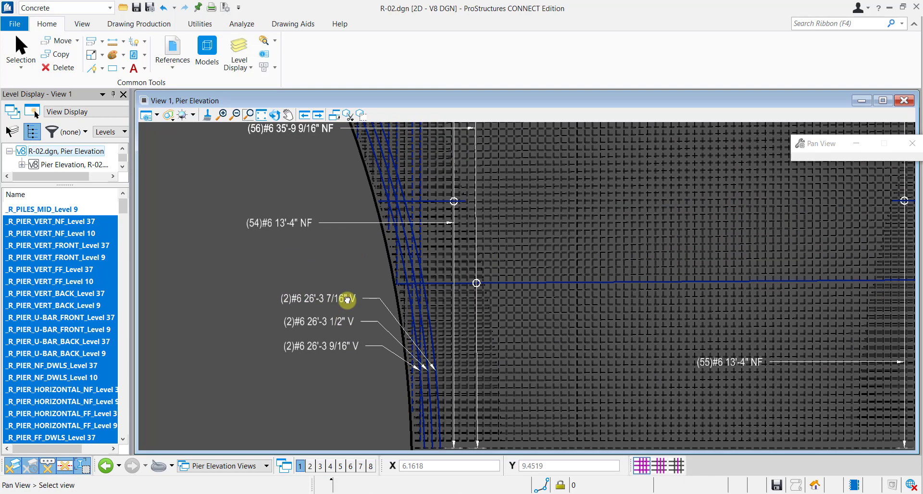
pyautogui.moveTo(324, 301)
pyautogui.mouseDown()
pyautogui.moveTo(288, 270)
pyautogui.moveTo(298, 263)
pyautogui.mouseUp()
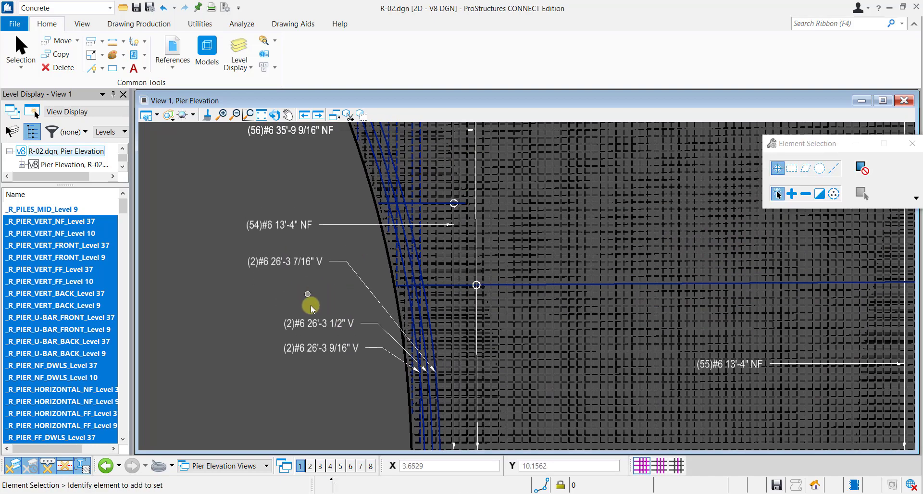
pyautogui.moveTo(301, 325); pyautogui.dragTo(265, 293)
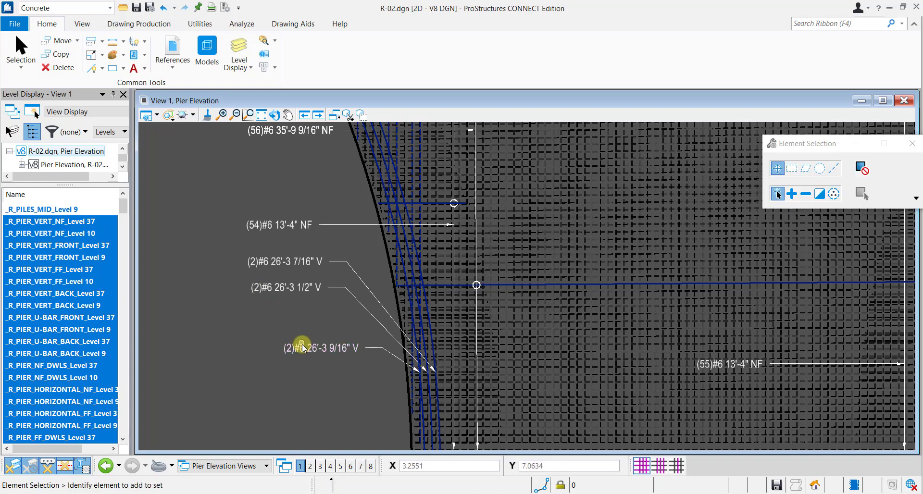
pyautogui.moveTo(303, 346); pyautogui.dragTo(270, 312)
pyautogui.moveTo(316, 294); pyautogui.dragTo(310, 382, button='middle')
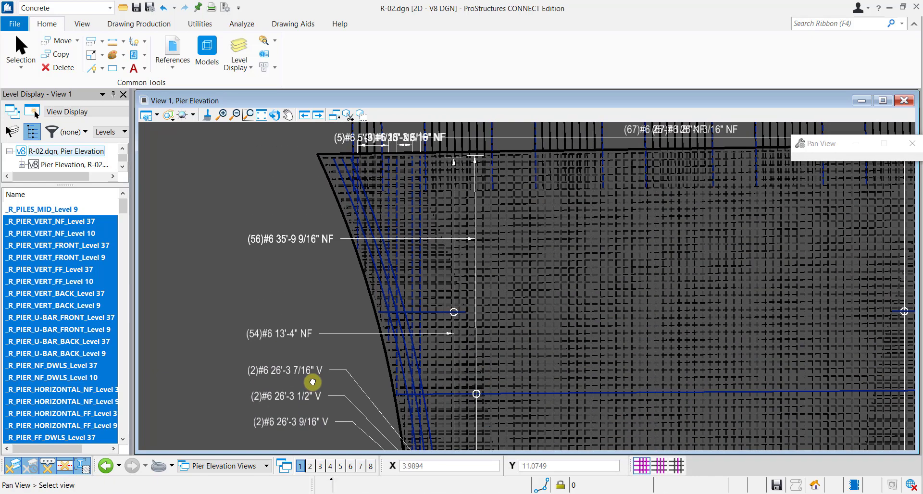
pyautogui.moveTo(388, 241); pyautogui.dragTo(389, 273)
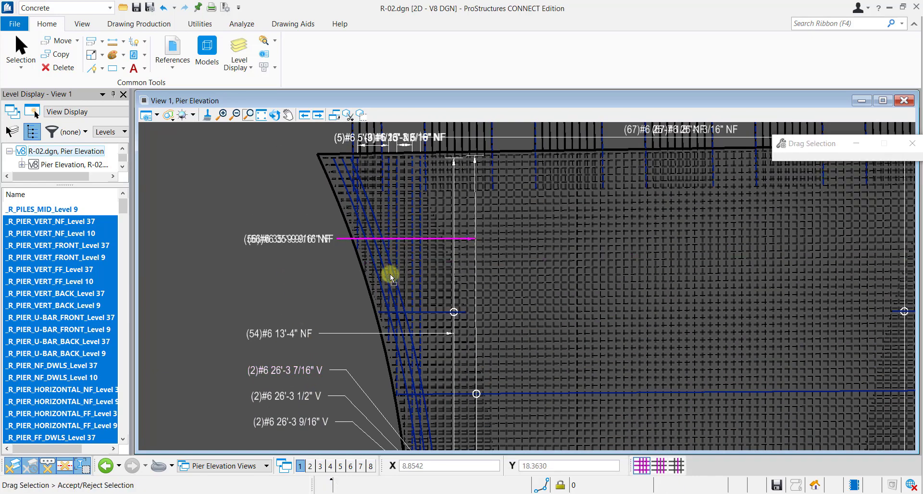
# Pull the right-side 26'-10 9/16", 26'-10 3/4" and 26'-11" V labels out of the stack and align them.
pyautogui.scroll(-3, 320, 279)
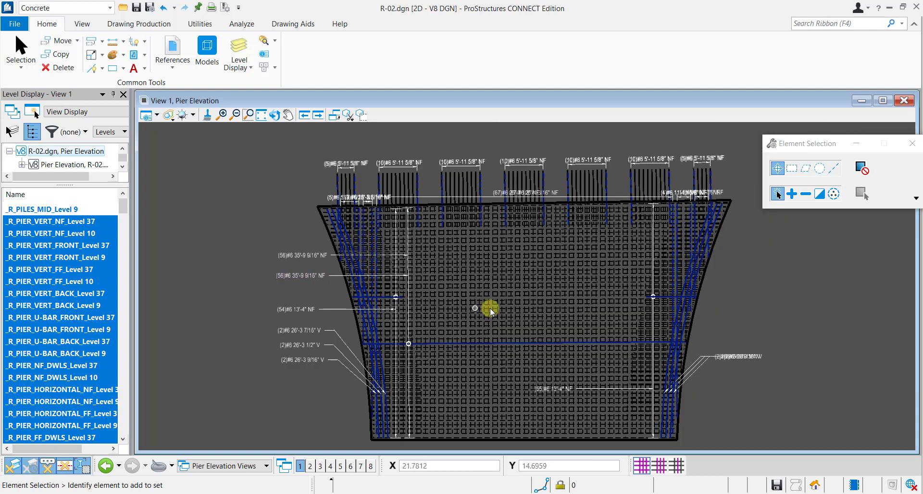
pyautogui.moveTo(535, 355); pyautogui.dragTo(476, 353, button='middle')
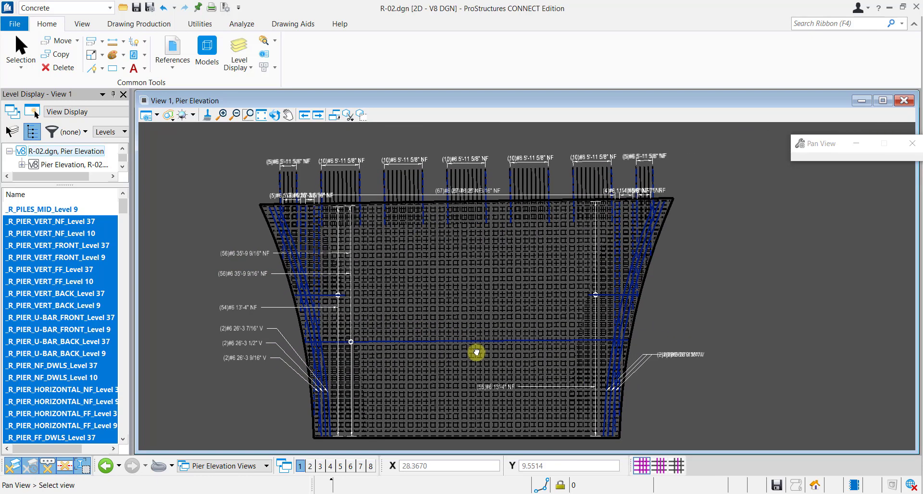
pyautogui.scroll(6, 680, 362)
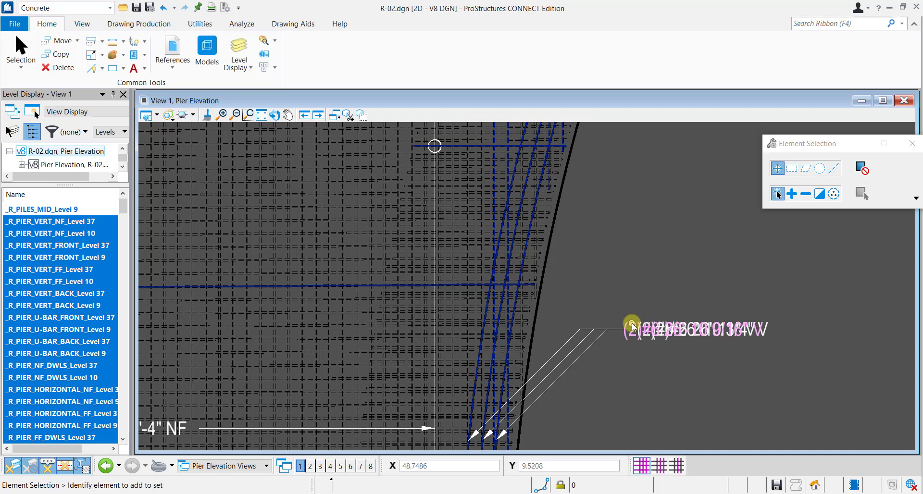
pyautogui.moveTo(632, 329); pyautogui.dragTo(634, 249)
pyautogui.moveTo(650, 317); pyautogui.dragTo(641, 288)
pyautogui.moveTo(662, 333); pyautogui.dragTo(640, 326)
pyautogui.scroll(-2, 635, 289)
pyautogui.scroll(-1, 636, 290)
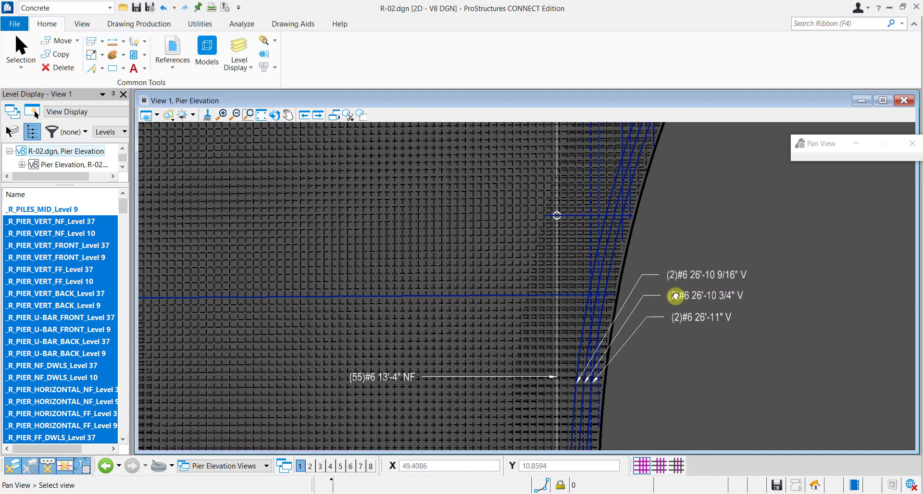
pyautogui.scroll(-3, 442, 165)
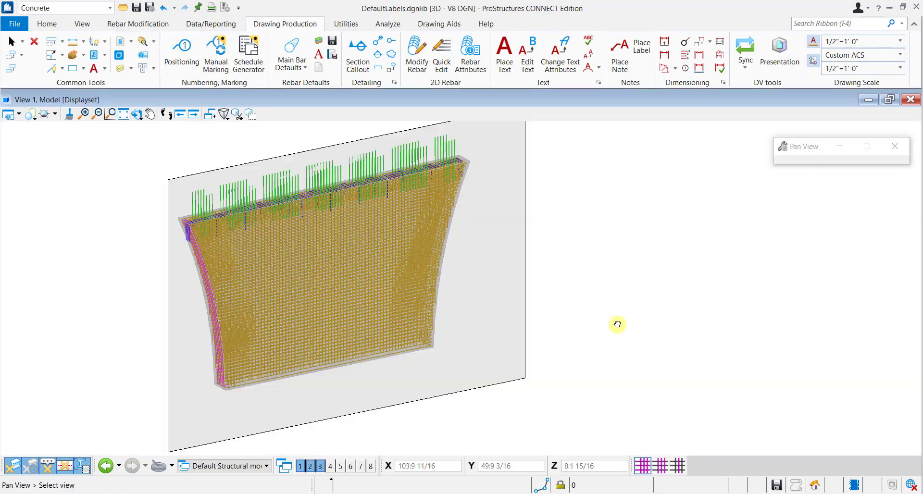
# Rotate the DefaultLabels.dgnlib 3D pier model to inspect its rebar.
pyautogui.keyDown('shift'); pyautogui.moveTo(600, 311); pyautogui.dragTo(566, 350, button='middle'); pyautogui.keyUp('shift')
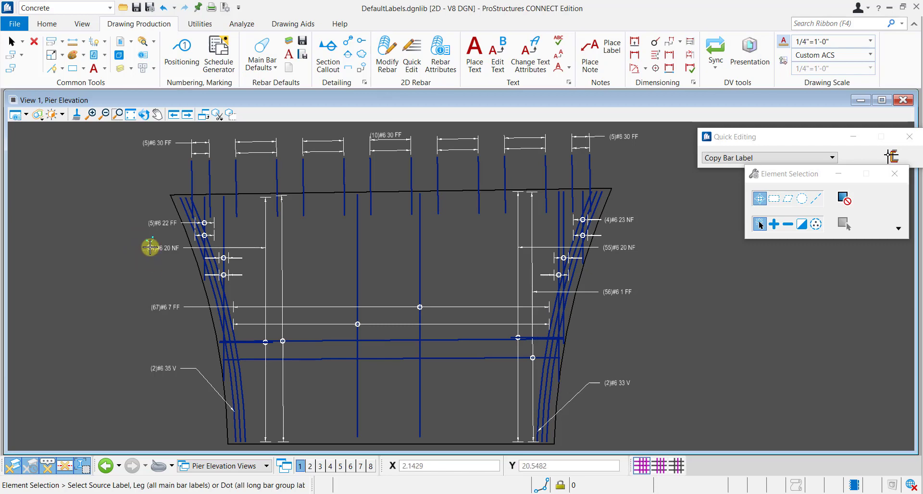
# Pan and zoom around the template's Pier Elevation to review its bar labels.
pyautogui.moveTo(155, 387)
pyautogui.mouseDown(button='middle')
pyautogui.moveTo(156, 365)
pyautogui.moveTo(155, 373)
pyautogui.mouseUp(button='middle')
pyautogui.scroll(-3, 591, 195)
pyautogui.moveTo(597, 200); pyautogui.dragTo(557, 241, button='middle')
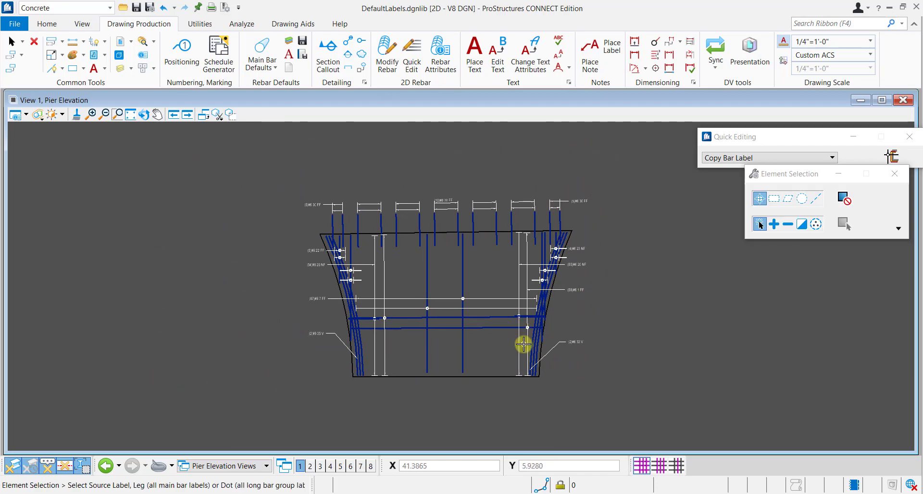
pyautogui.scroll(3, 503, 356)
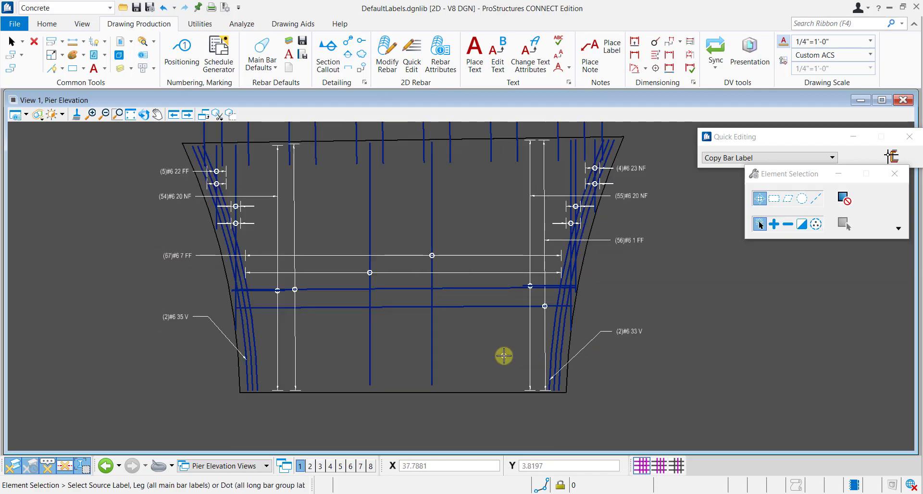
pyautogui.moveTo(501, 355); pyautogui.dragTo(478, 366, button='middle')
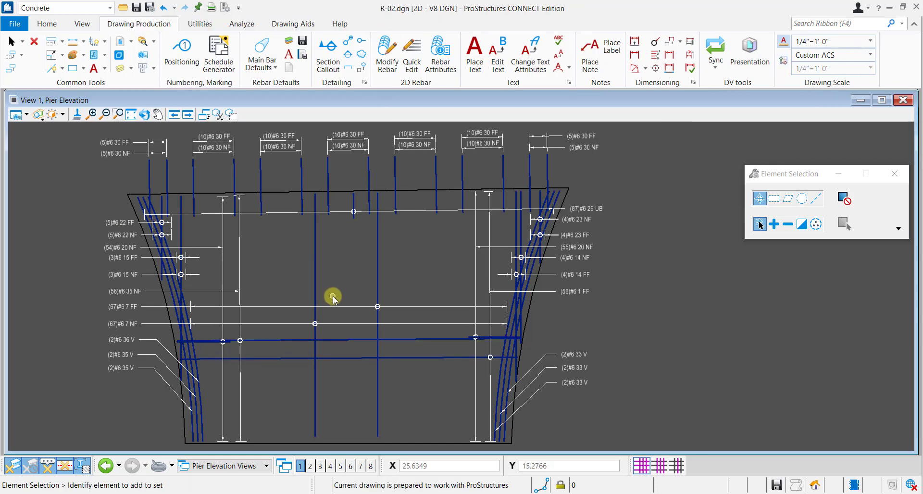
pyautogui.moveTo(334, 298); pyautogui.dragTo(373, 295, button='middle')
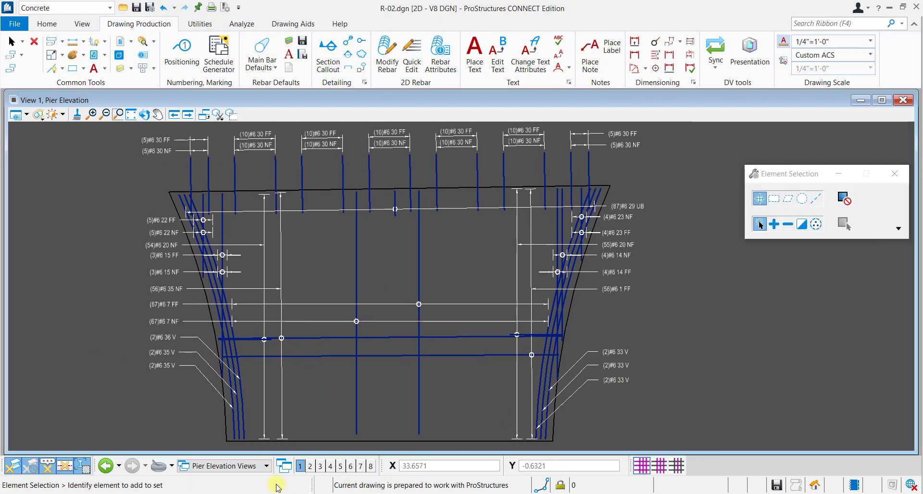
# Show the Pier Elevation [Sheet] view, inspect its bar labels, and fit the whole sheet.
pyautogui.click(240, 466)
pyautogui.click(221, 424)
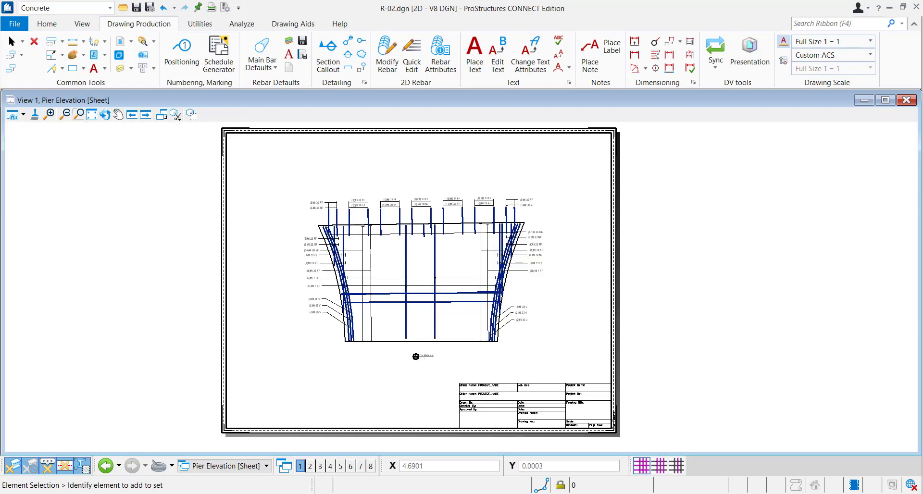
pyautogui.scroll(5, 324, 226)
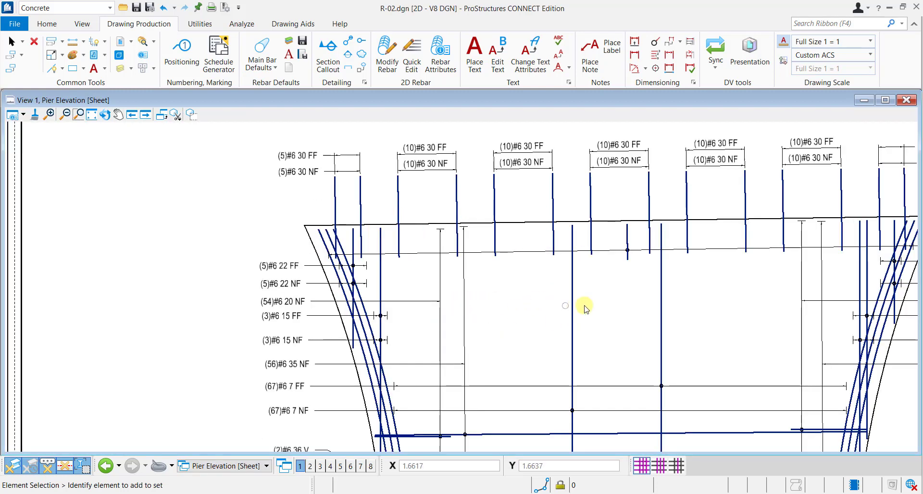
pyautogui.moveTo(679, 300); pyautogui.dragTo(429, 303, button='middle')
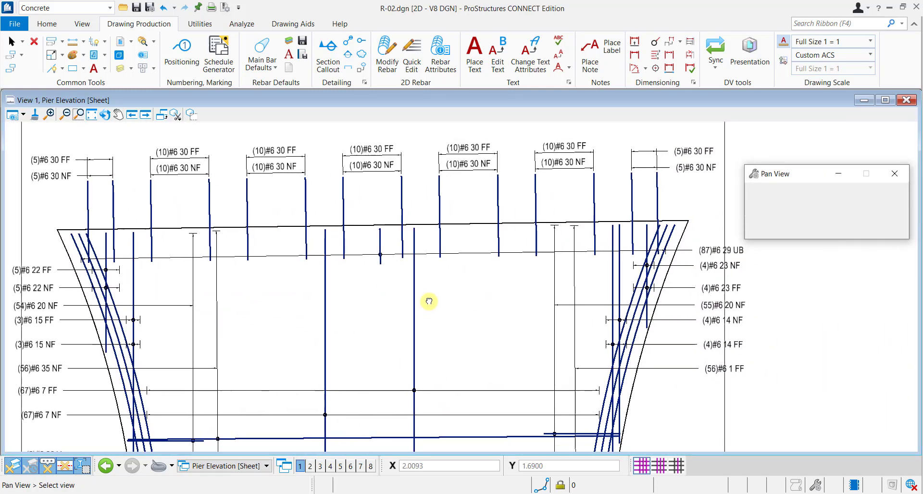
pyautogui.scroll(-5, 488, 325)
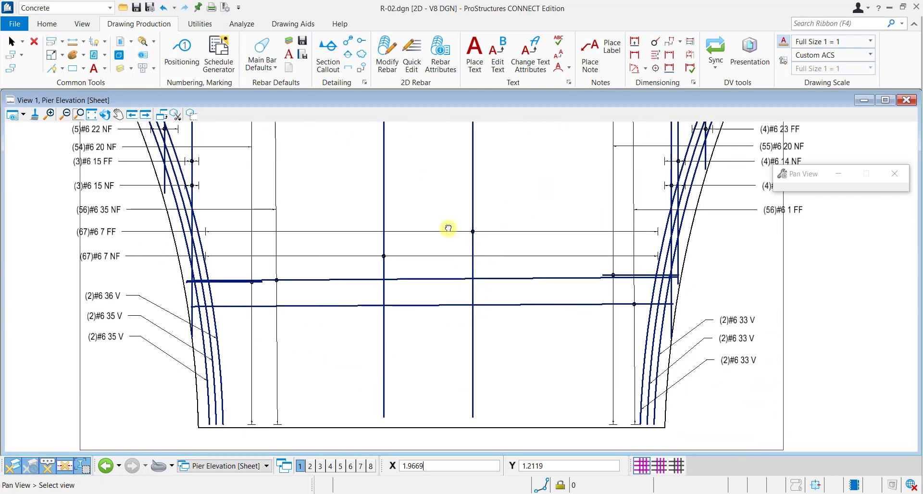
pyautogui.scroll(-6, 432, 247)
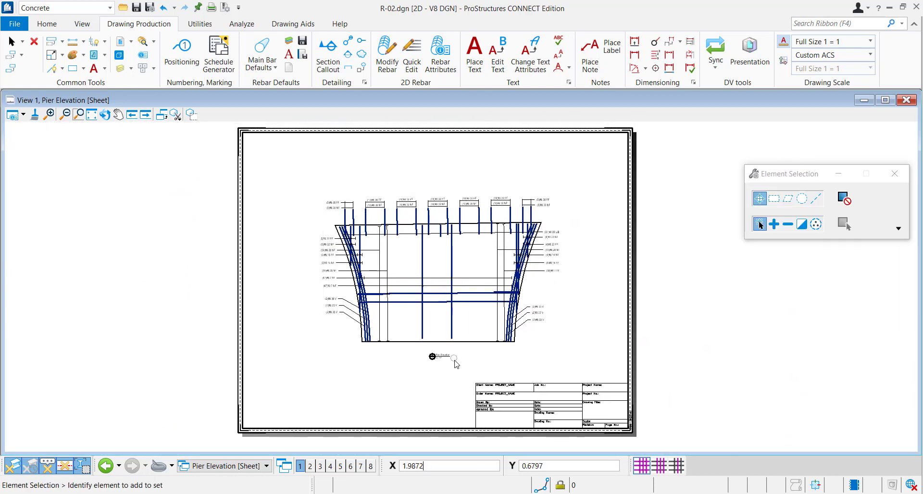
pyautogui.click(91, 115)
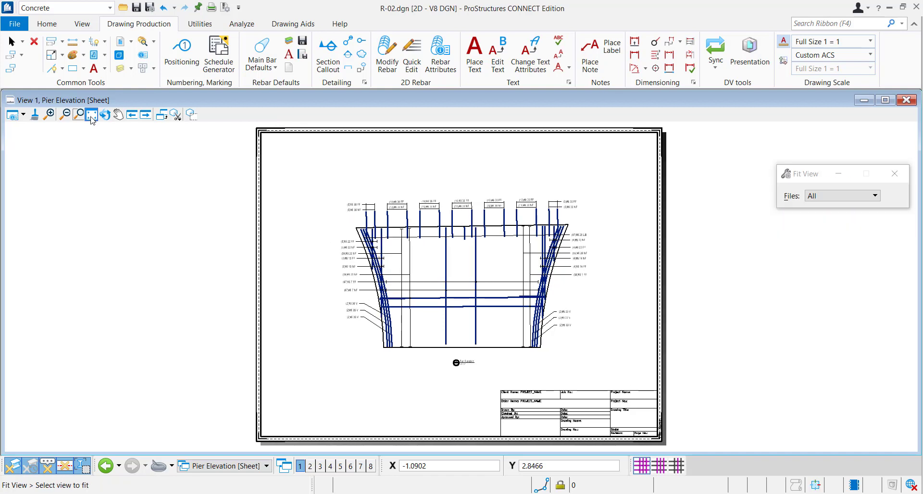